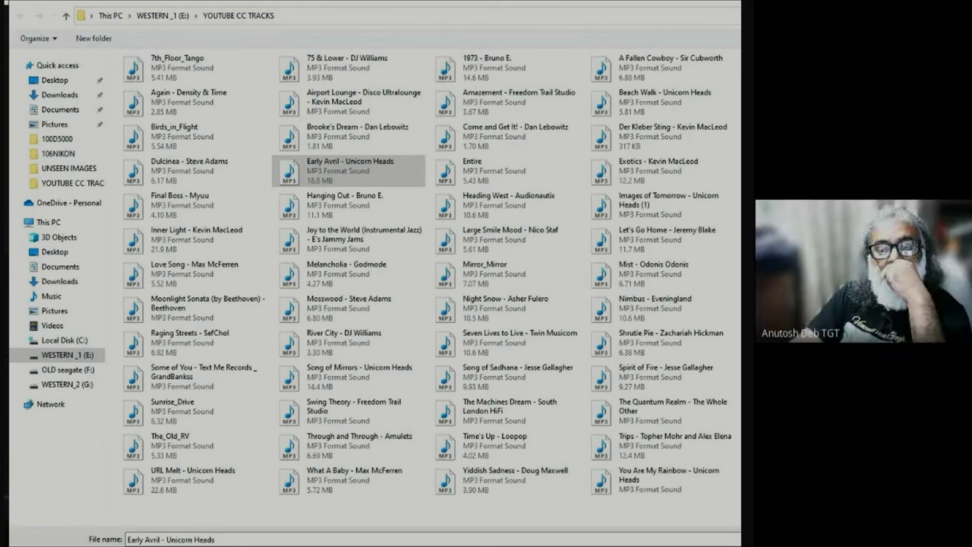
Step: Add the MP3 "Again - Density & Time" from the YOUTUBE CC TRACKS folder to the music track
left_click(201, 95)
left_click_drag(201, 95, 356, 199)
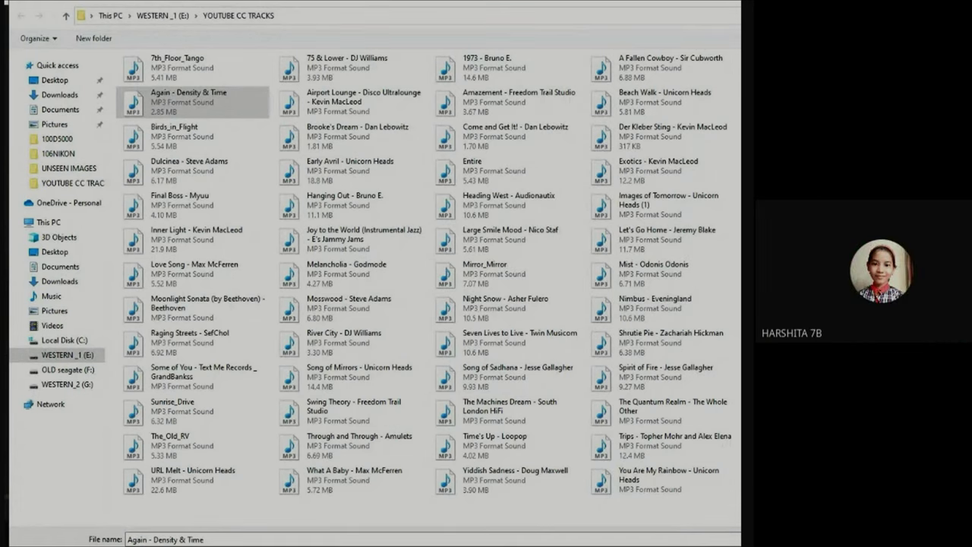
key("Return")
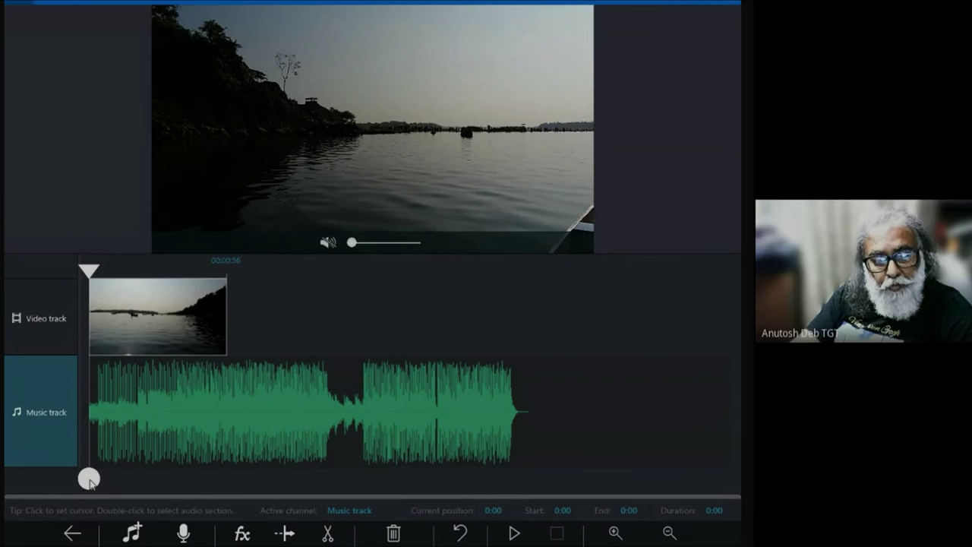
Step: Select the music from about 1:04 to its end at about 3:07 and cut that section away
left_click_drag(89, 478, 226, 478)
mouse_move(91, 478)
left_mouse_down()
mouse_move(199, 478)
mouse_move(224, 490)
mouse_move(330, 484)
mouse_move(551, 449)
left_mouse_up()
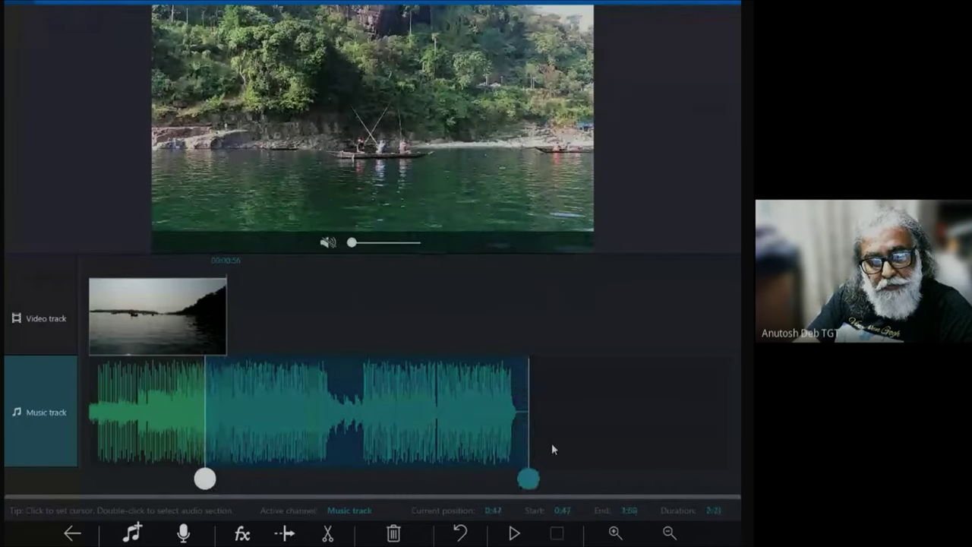
left_click_drag(204, 475, 248, 473)
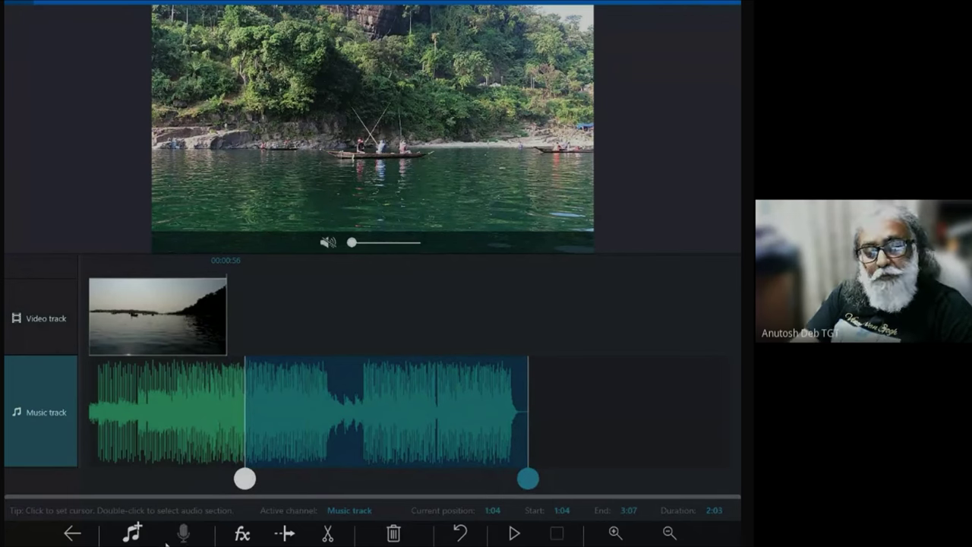
left_click(327, 532)
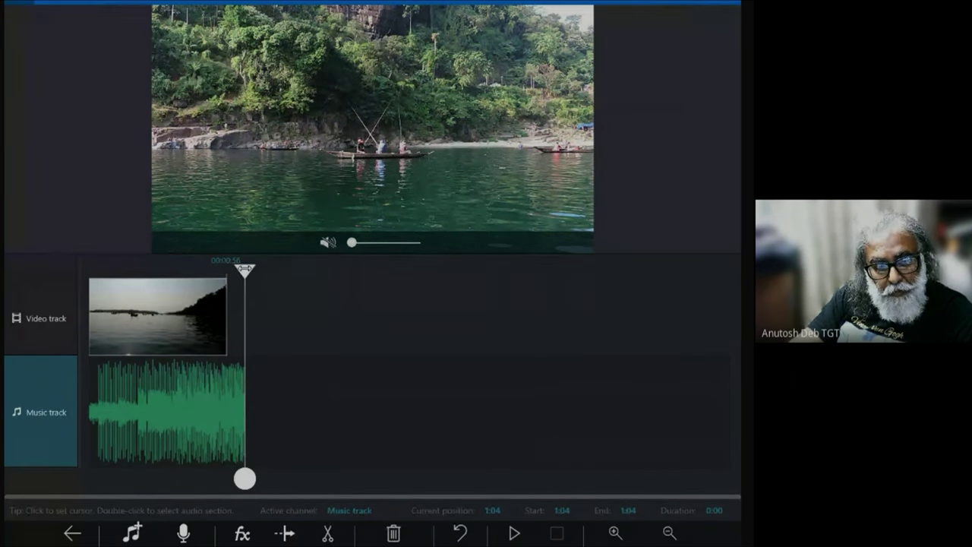
Step: Play the trimmed music with the video from the beginning, and again from the video's end at 0:56
left_click_drag(246, 269, 217, 268)
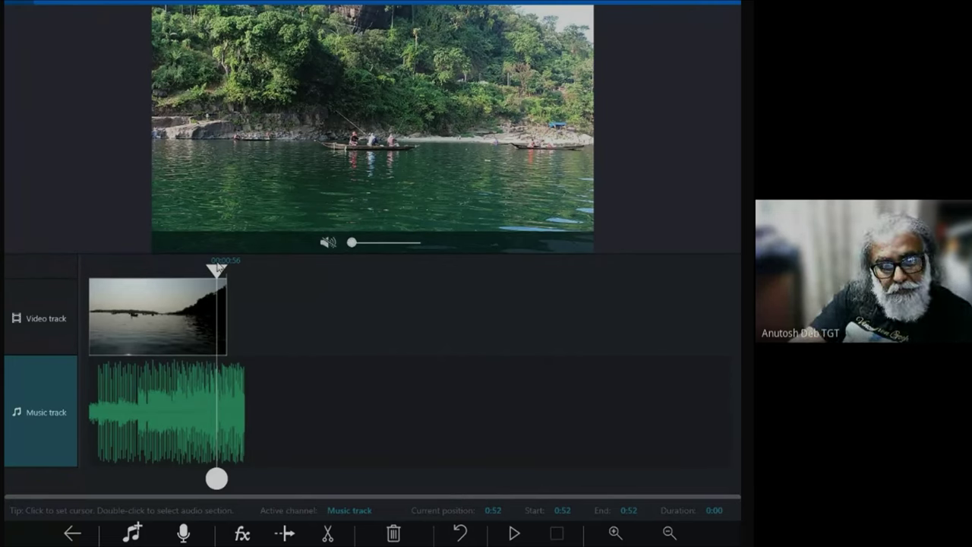
left_click_drag(218, 268, 89, 268)
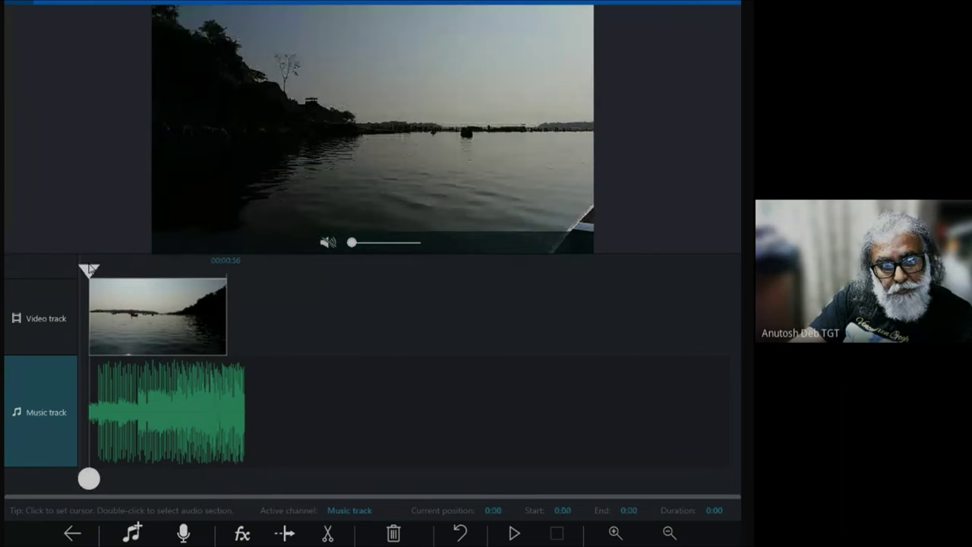
left_click(513, 533)
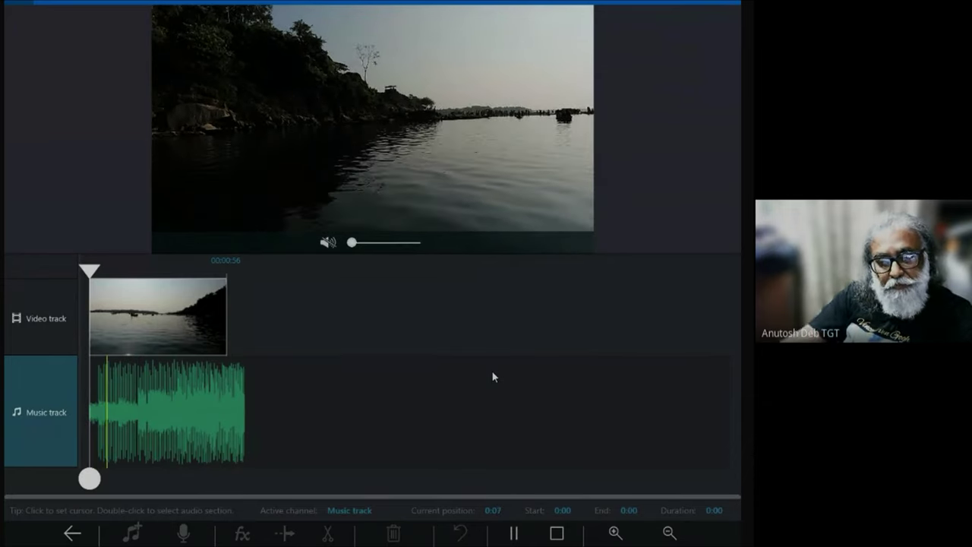
left_click(514, 533)
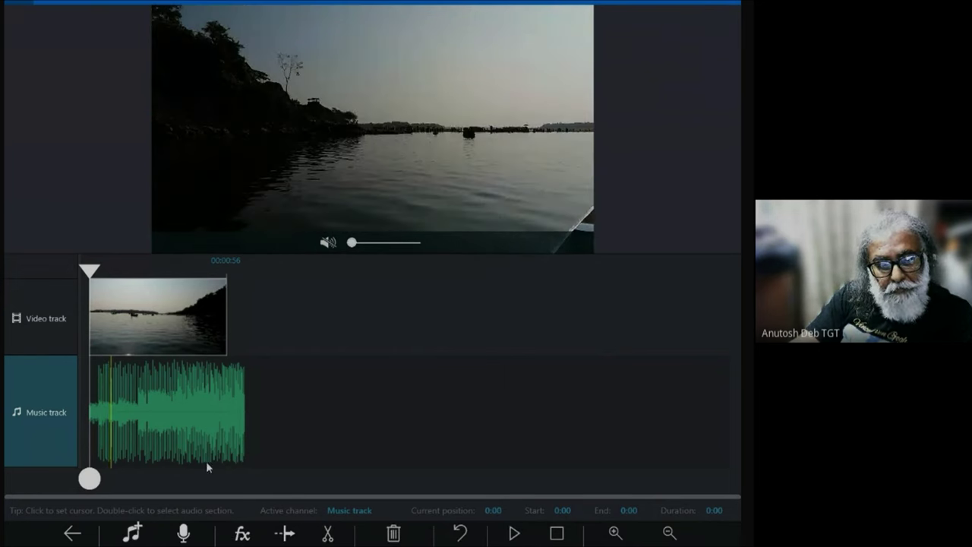
left_click(106, 280)
left_click_drag(106, 279, 232, 289)
left_click(515, 535)
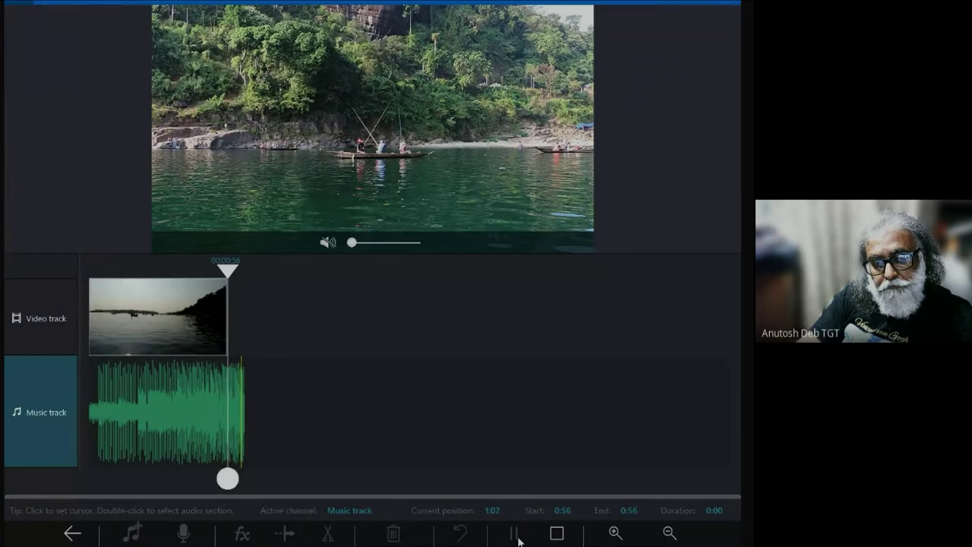
left_click(518, 537)
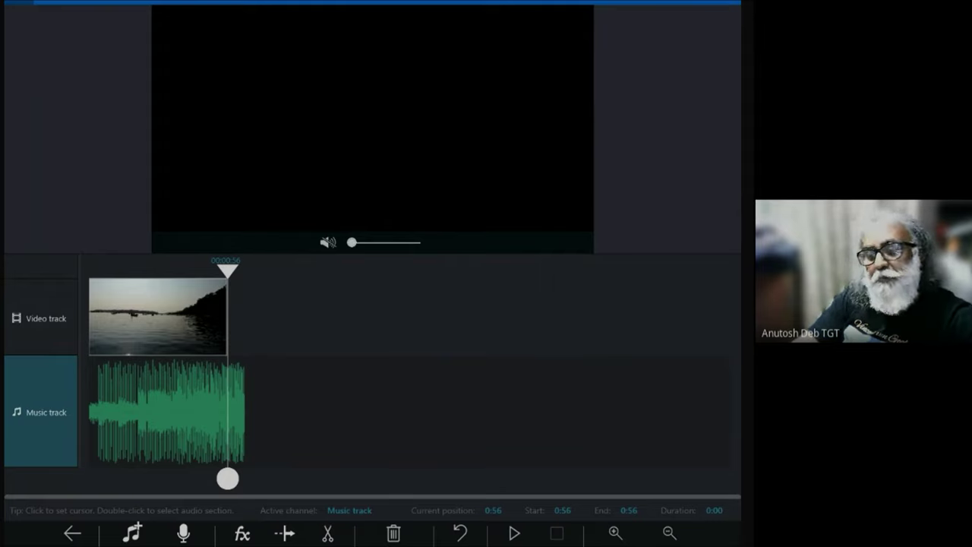
Step: Apply a Fade-out effect to the end of the music, from about 0:54 to 1:04
left_click(232, 477)
mouse_move(232, 477)
left_mouse_down()
mouse_move(257, 479)
mouse_move(226, 484)
left_mouse_up()
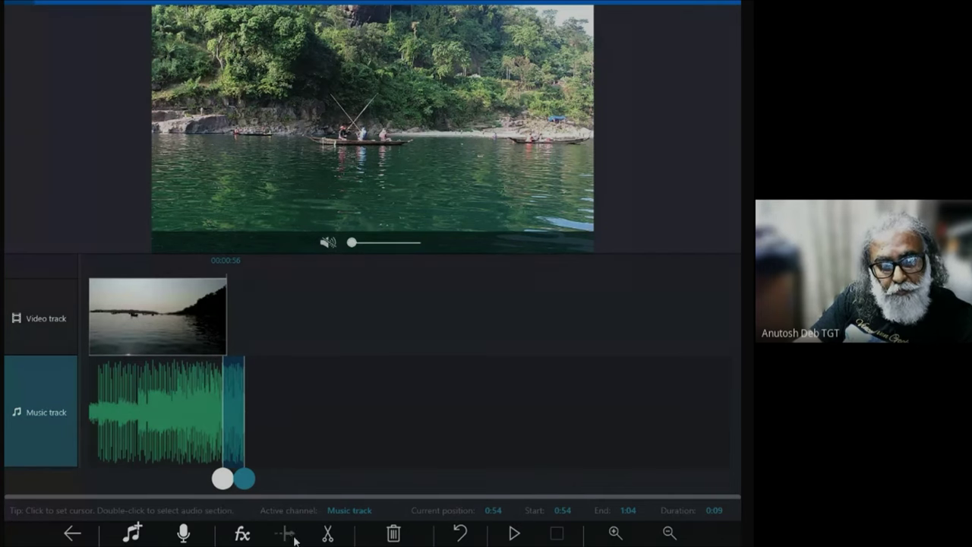
left_click(243, 534)
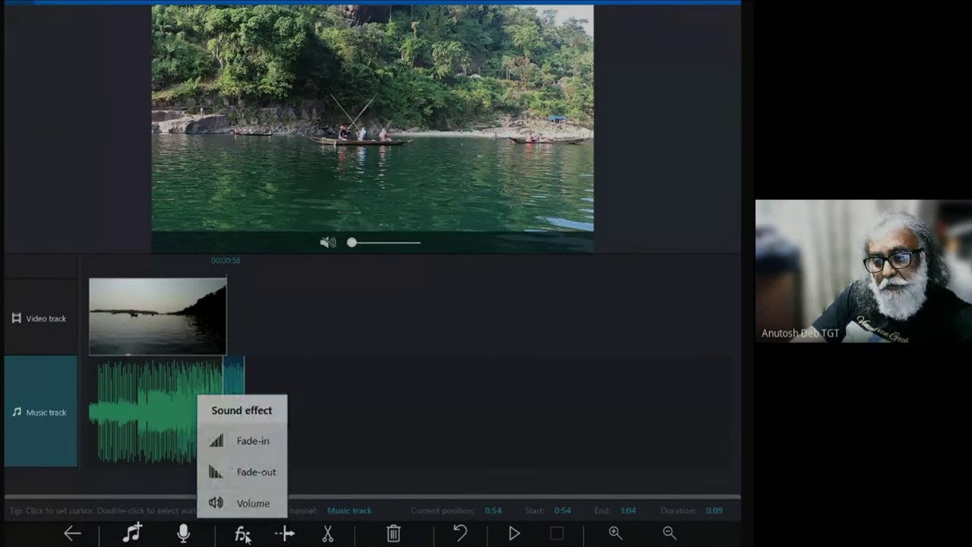
left_click(255, 472)
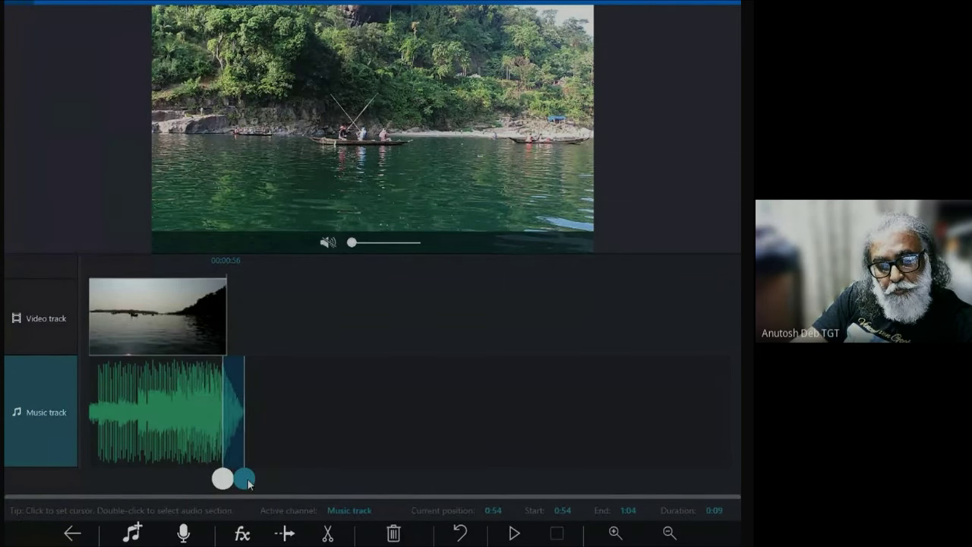
Step: Play back the faded-out ending of the music from about 0:54
left_click(222, 479)
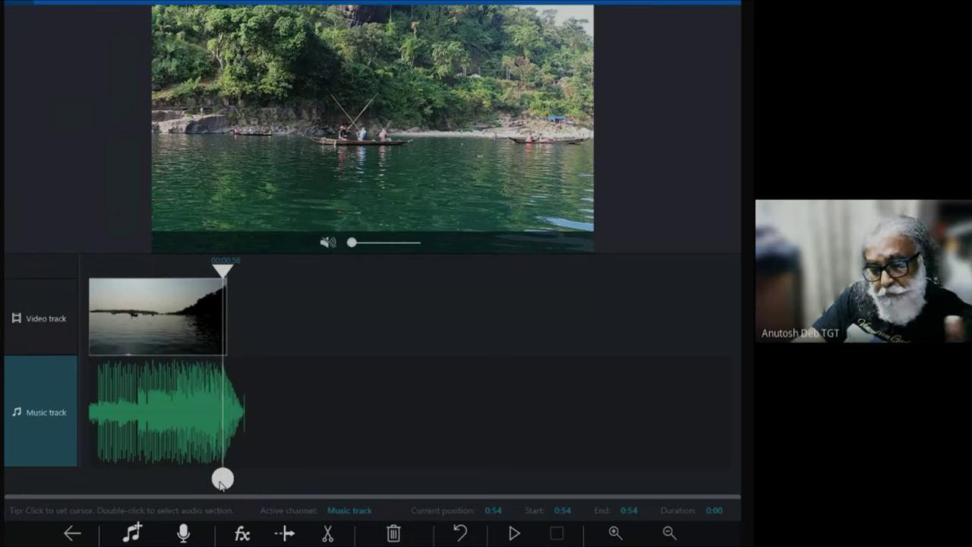
left_click(515, 535)
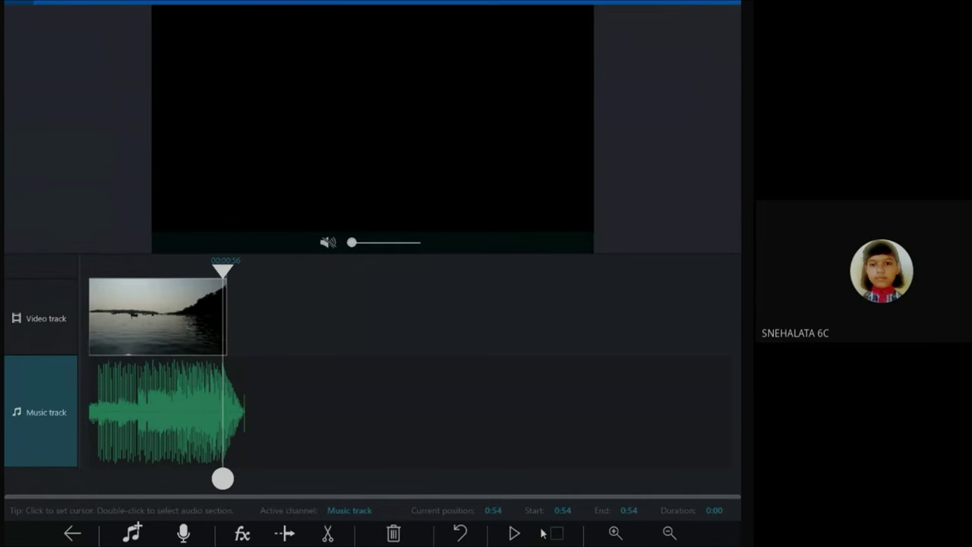
left_click(219, 268)
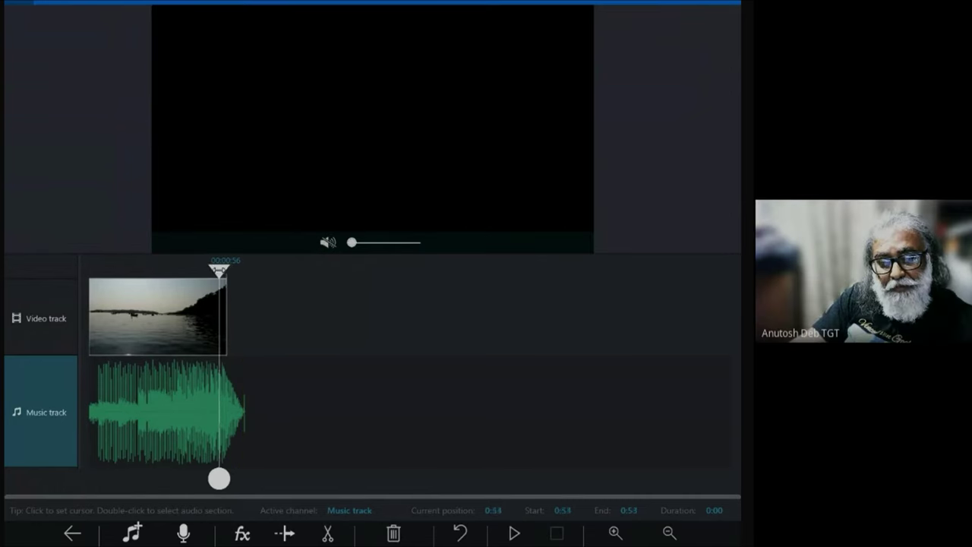
Step: Apply a Fade-in effect to the opening of the music, from 0:00 to about 0:08
left_click_drag(218, 478, 88, 479)
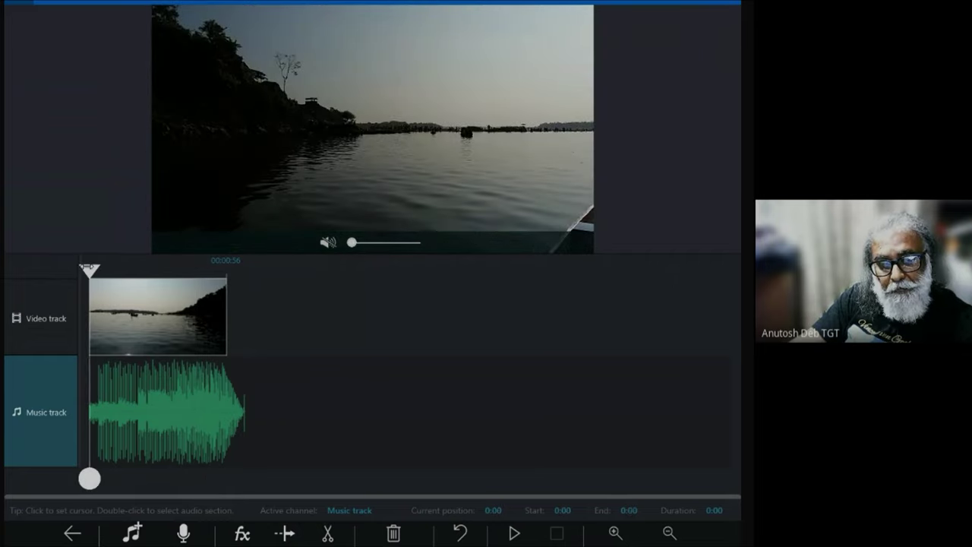
double_click(90, 480)
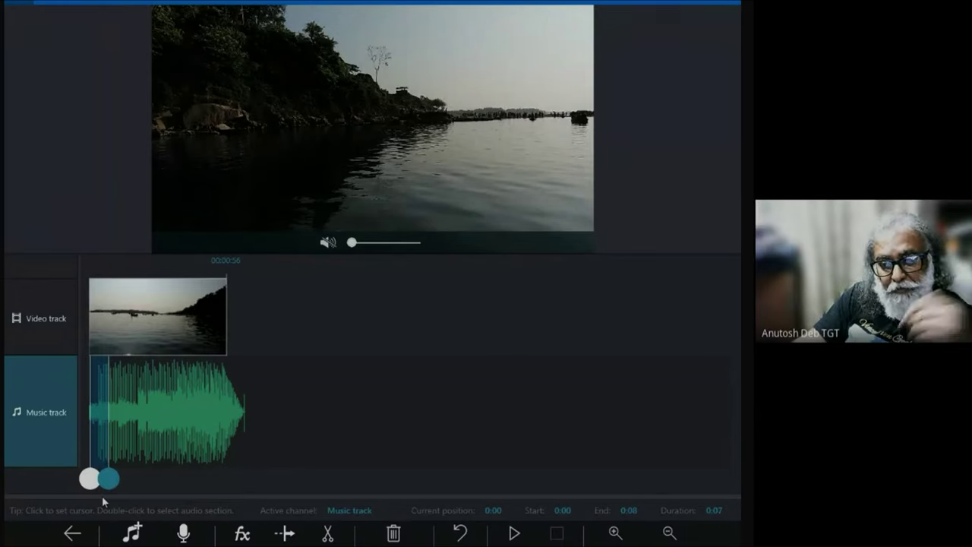
left_click(242, 532)
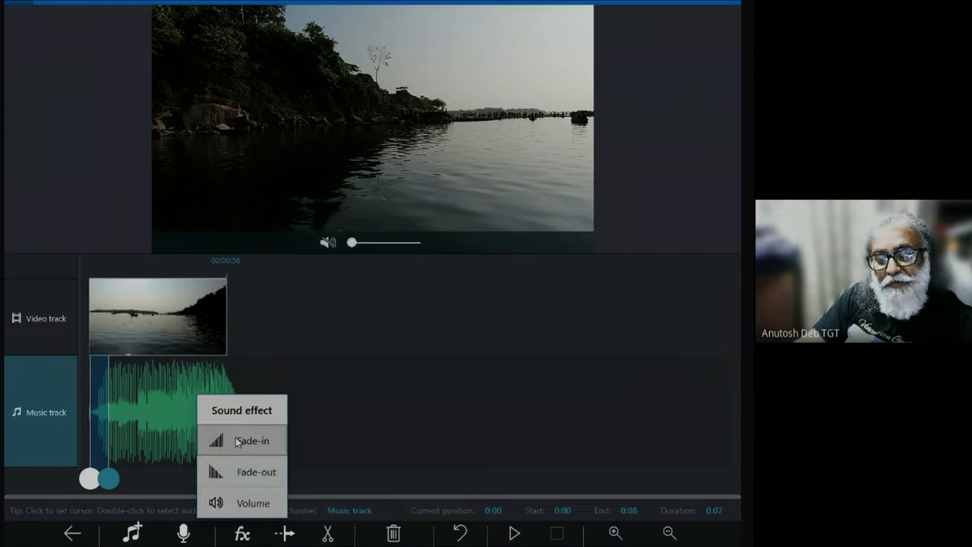
left_click(443, 401)
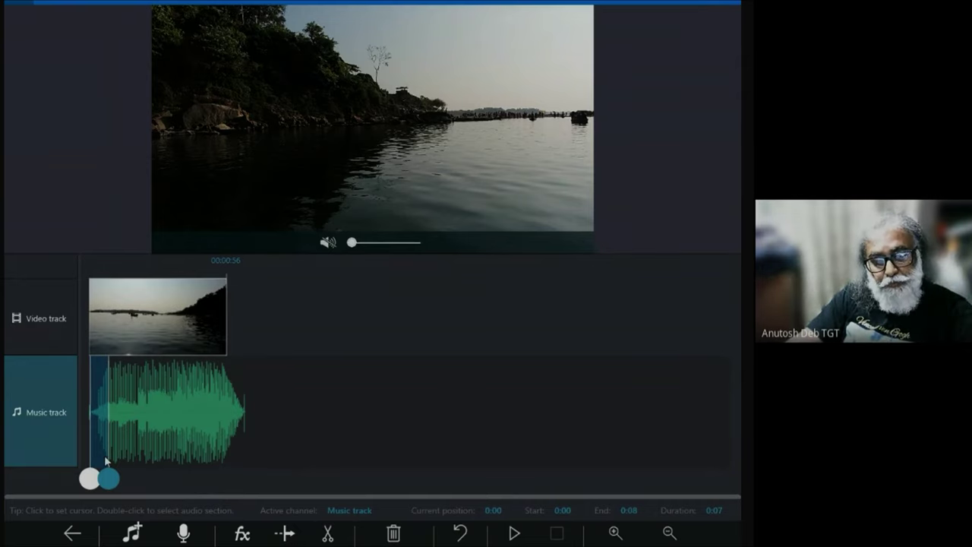
Step: Deselect the opening section and play back the music's fade-in from 0:00
left_click_drag(107, 486, 90, 486)
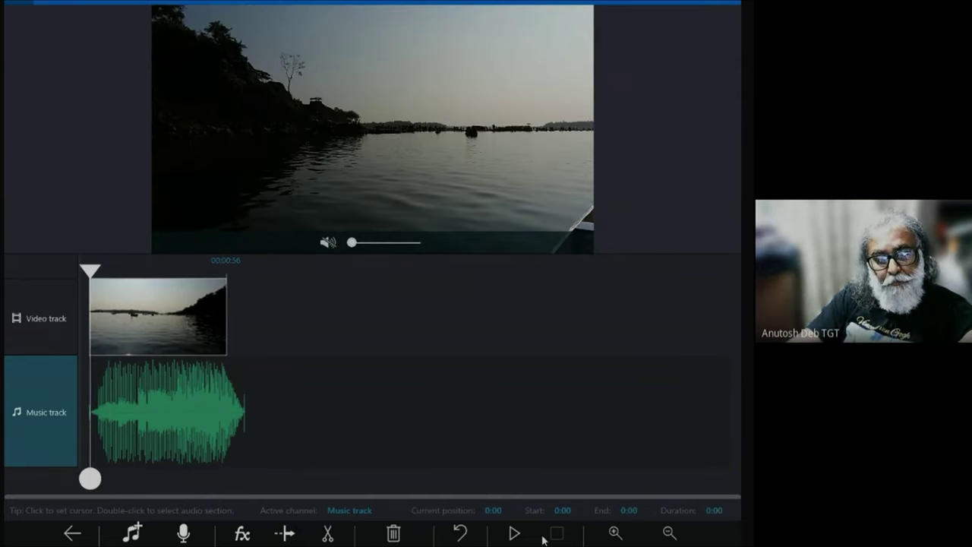
left_click(516, 535)
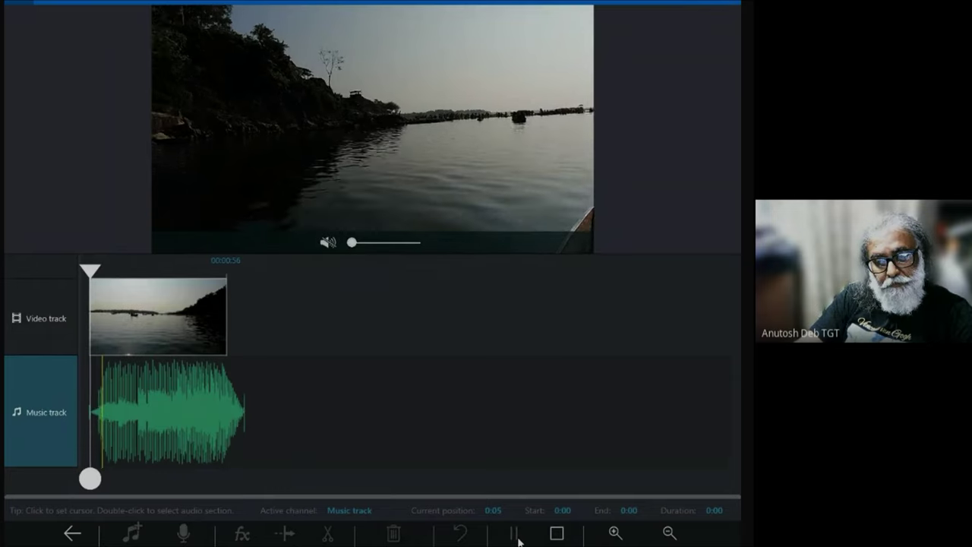
left_click(556, 534)
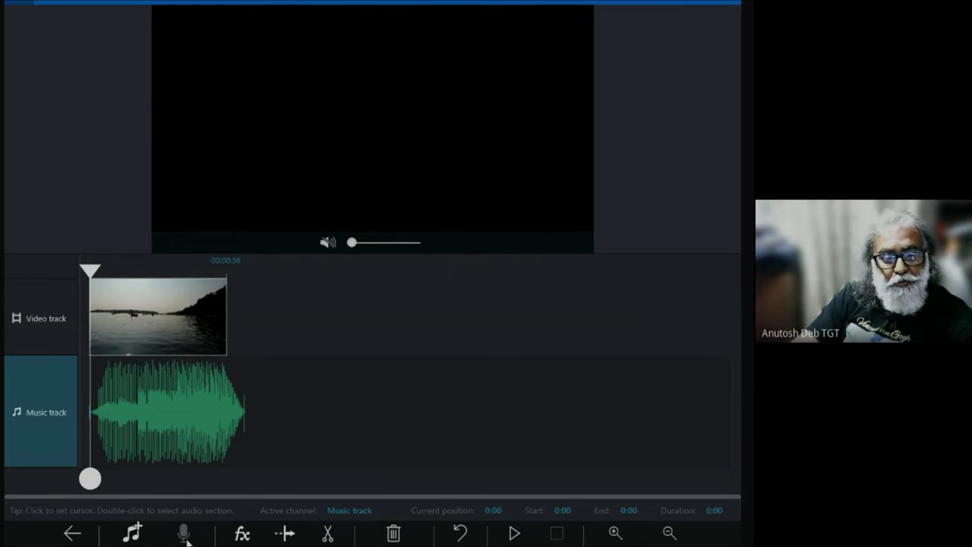
Step: Leave the audio editor and add a text overlay to the video clip reading "River Cruise at Umgot River"
left_click(72, 533)
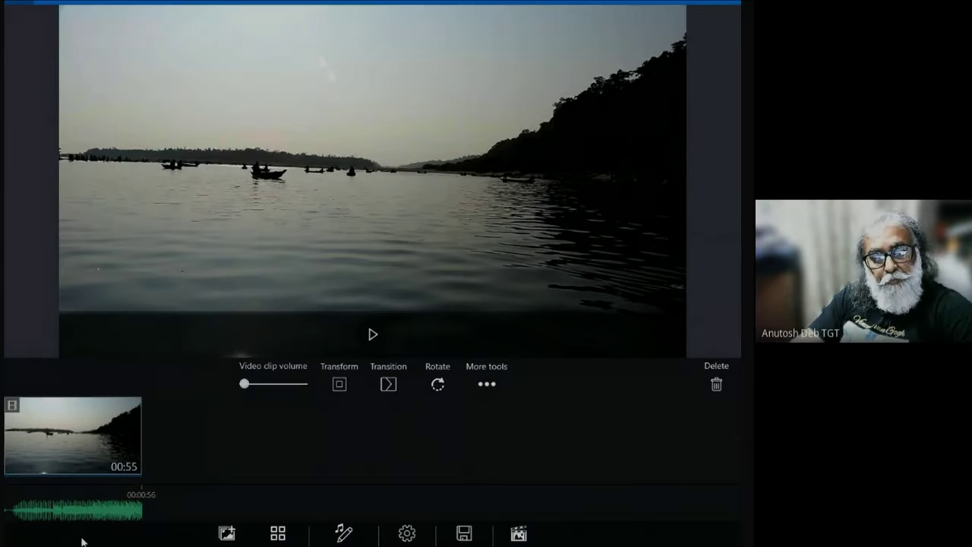
left_click(495, 386)
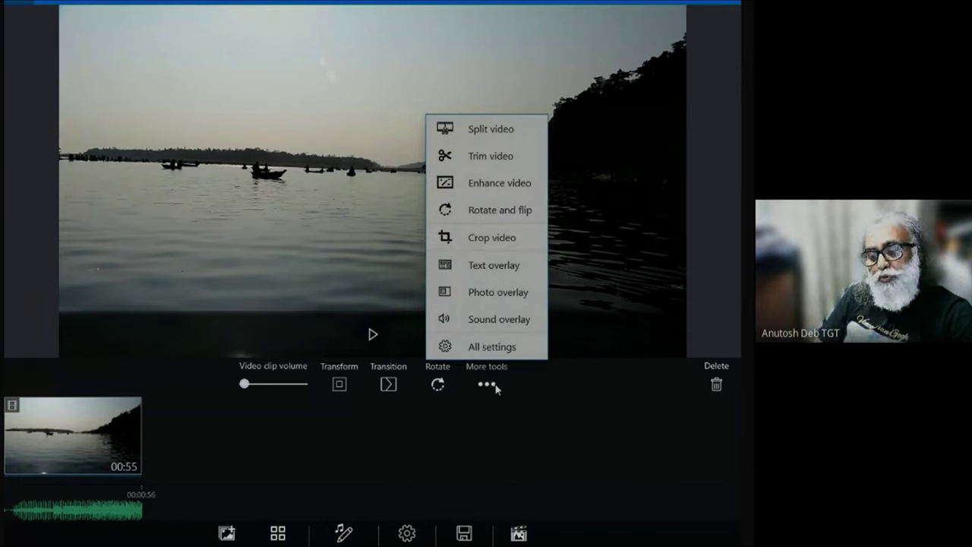
left_click(501, 268)
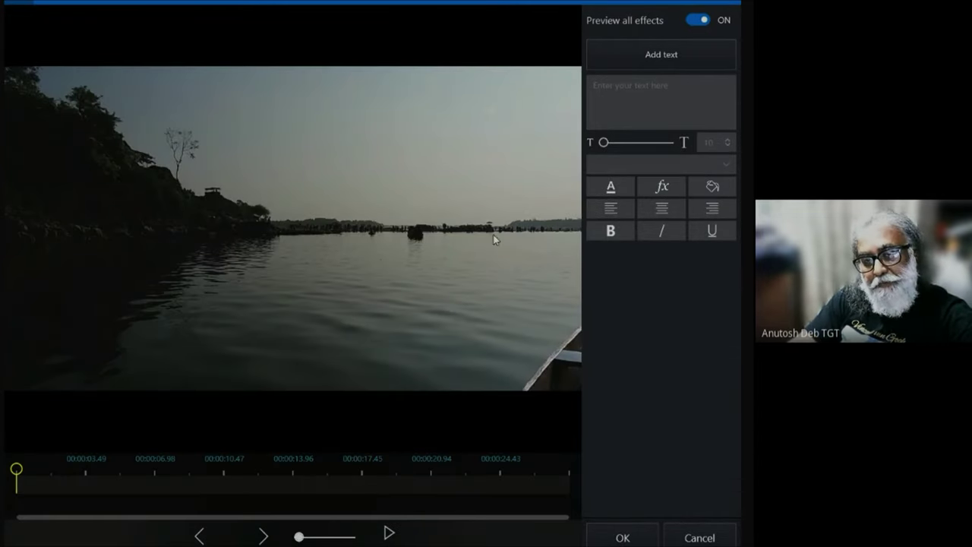
left_click(681, 51)
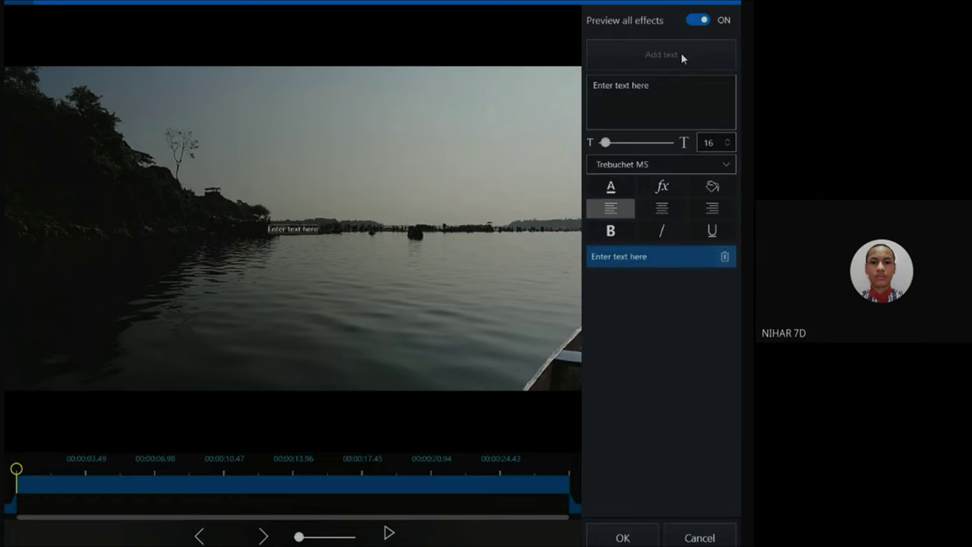
triple_click(635, 84)
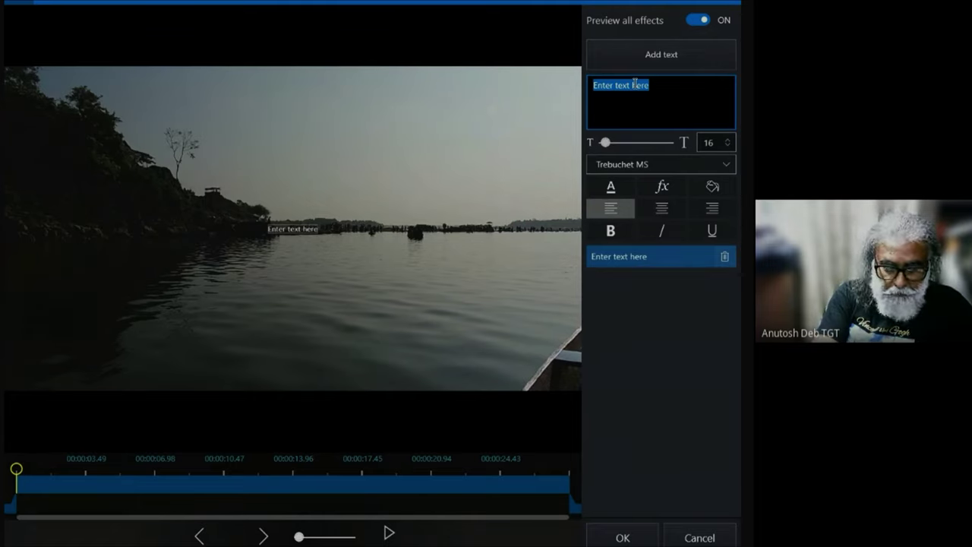
type("River ")
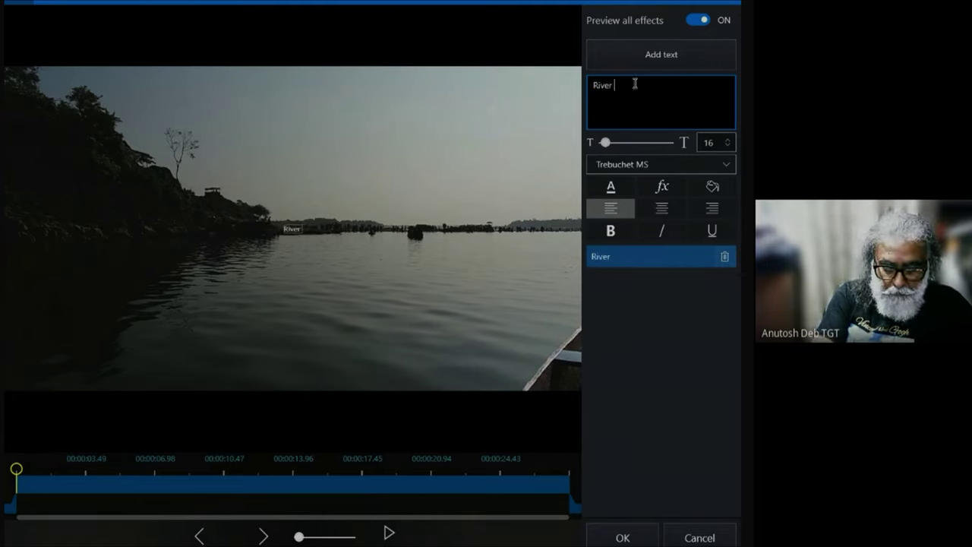
type("Cruise")
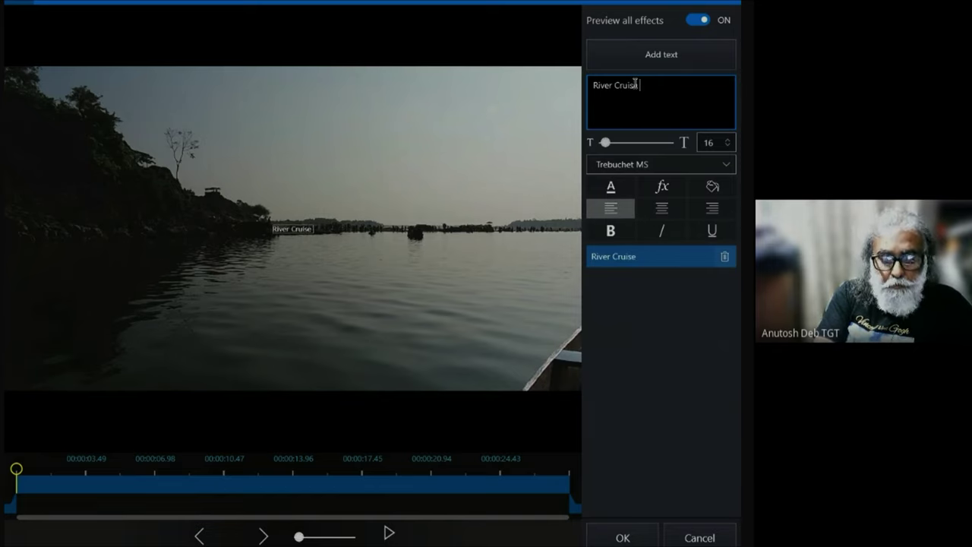
type(" at")
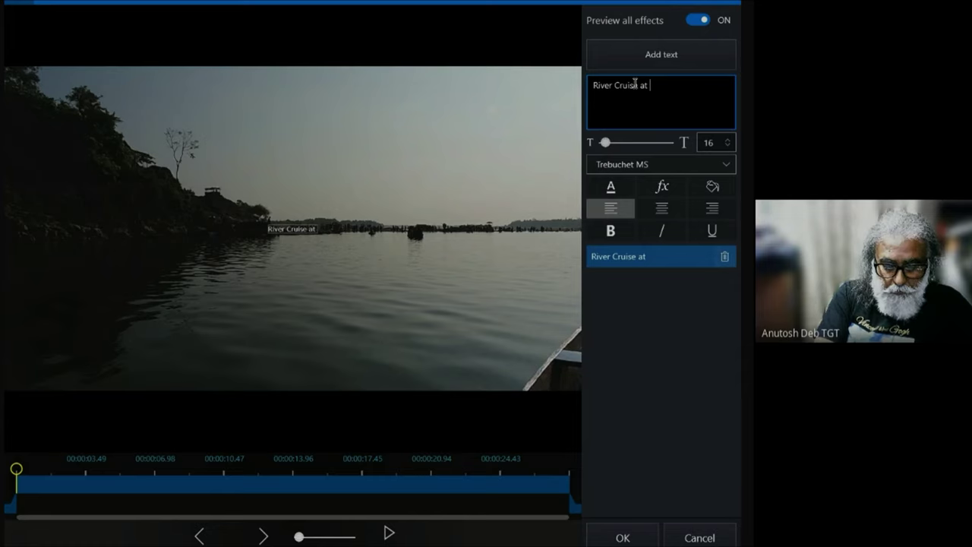
type(" Umg")
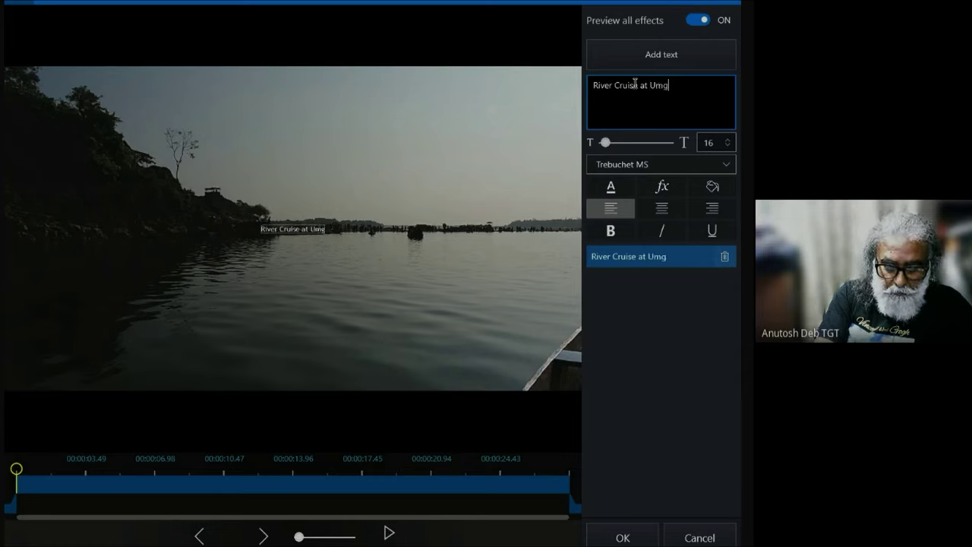
type("ot")
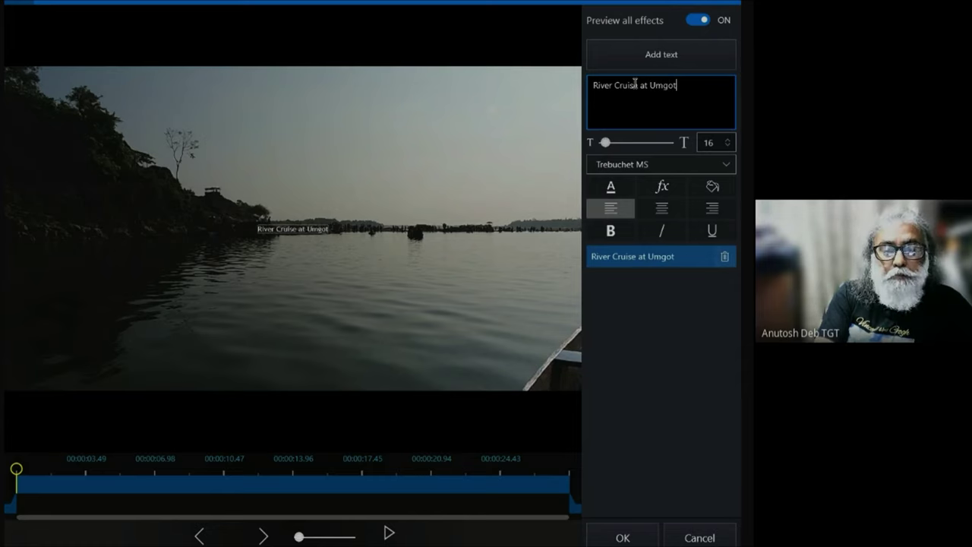
type(" River")
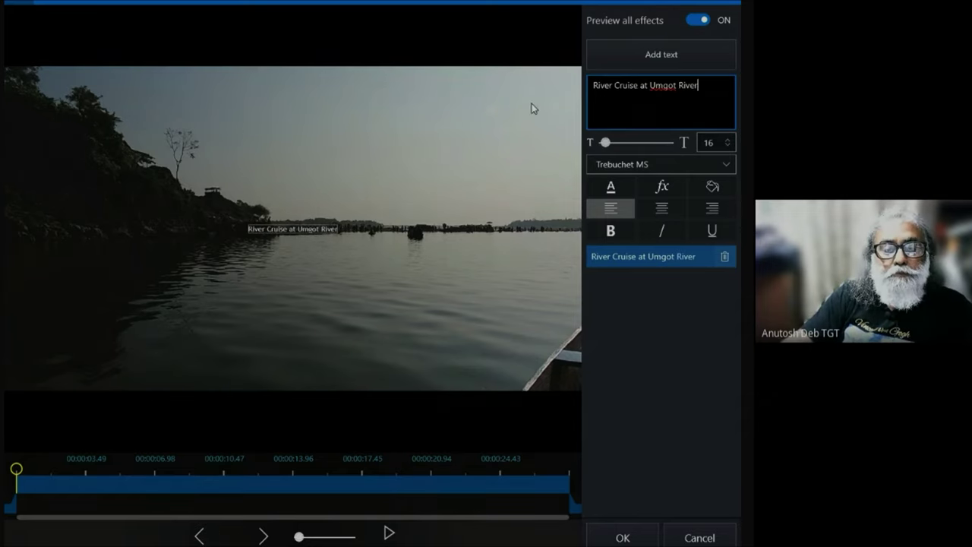
Step: Replace the word "at" with "on" in the title text so it reads "River Cruise on Umgot River"
left_click_drag(638, 87, 647, 88)
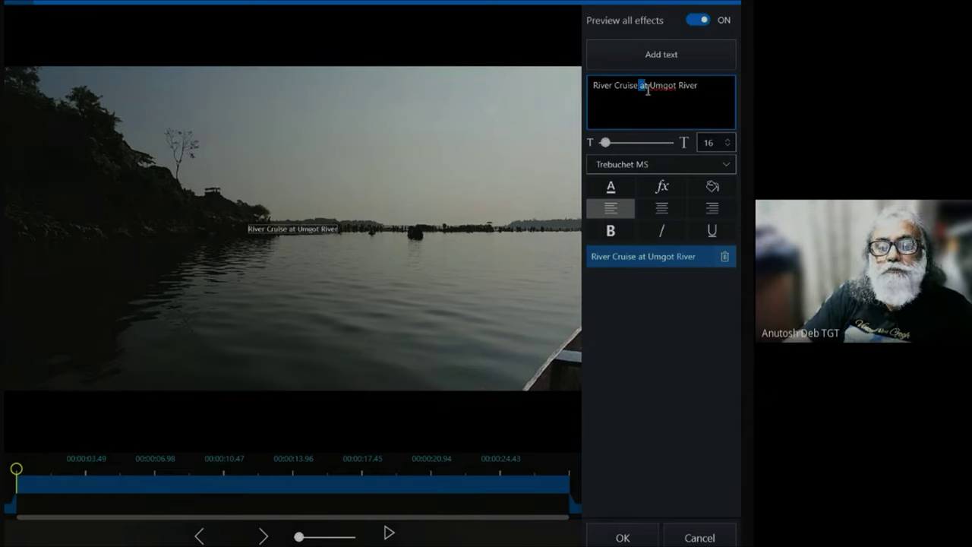
type("on")
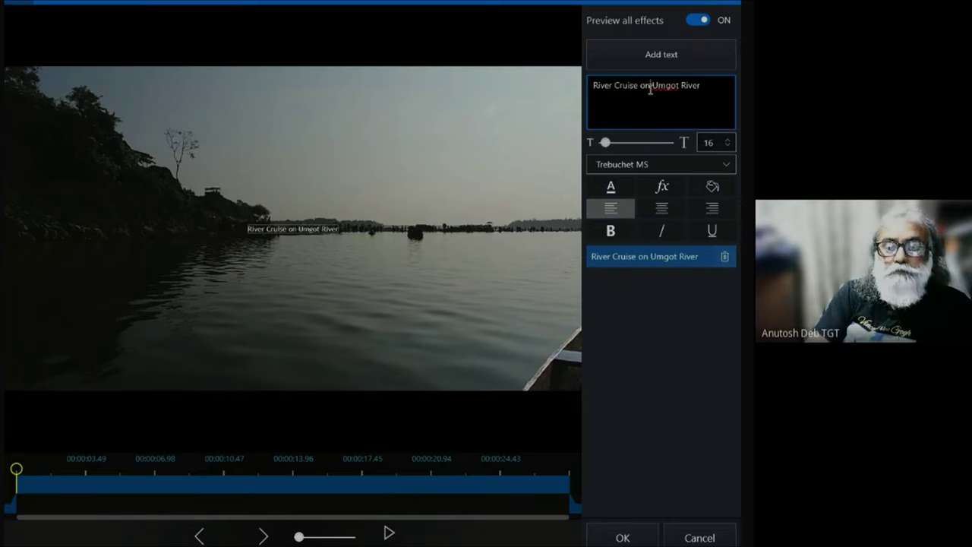
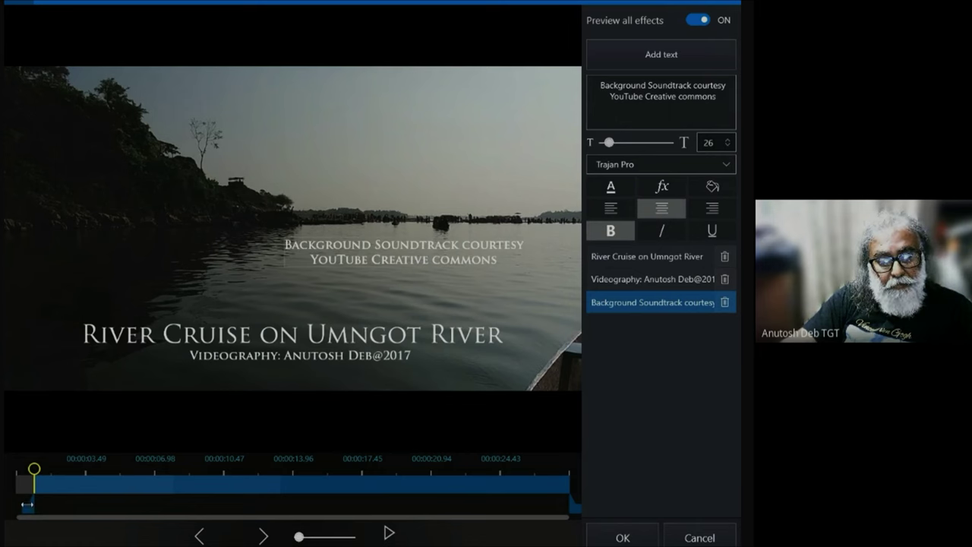
Step: Shift the background soundtrack credit's display time to run from about 00:00:23.24 to just before the end of the clip
left_click_drag(28, 504, 484, 519)
left_click_drag(574, 505, 562, 505)
left_click_drag(483, 505, 472, 505)
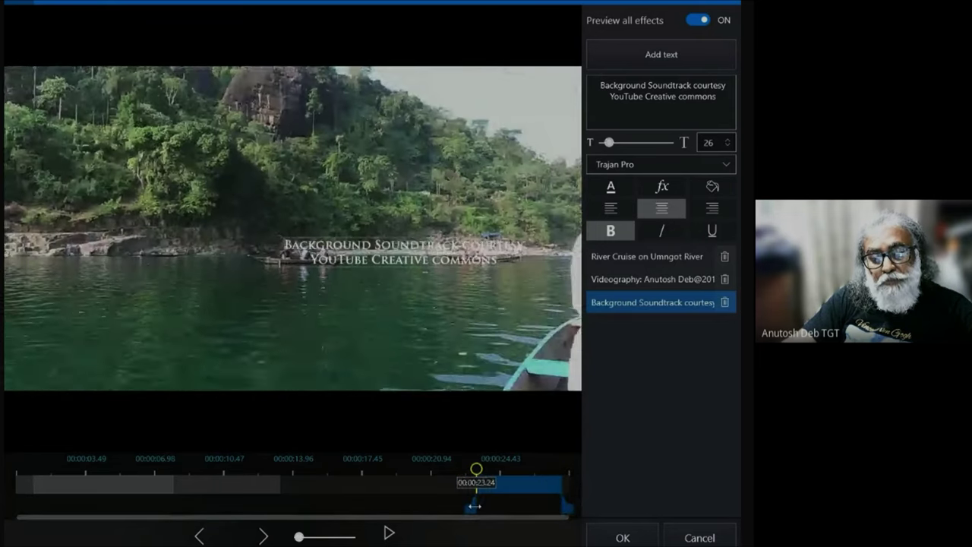
Step: Place the soundtrack credit in the lower-left corner of the video frame at size 17 and apply the text overlays
left_click_drag(439, 248, 180, 355)
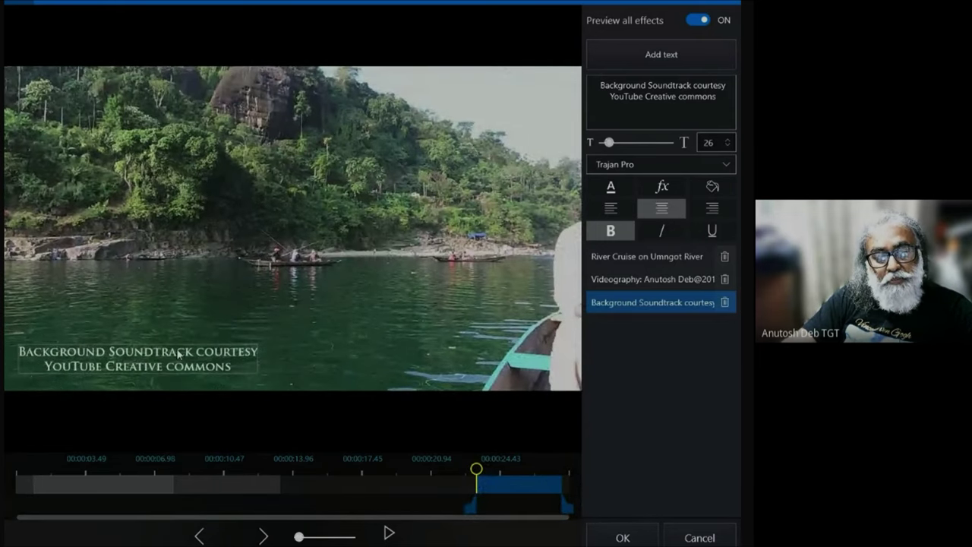
left_click_drag(612, 144, 605, 142)
left_click_drag(139, 360, 104, 365)
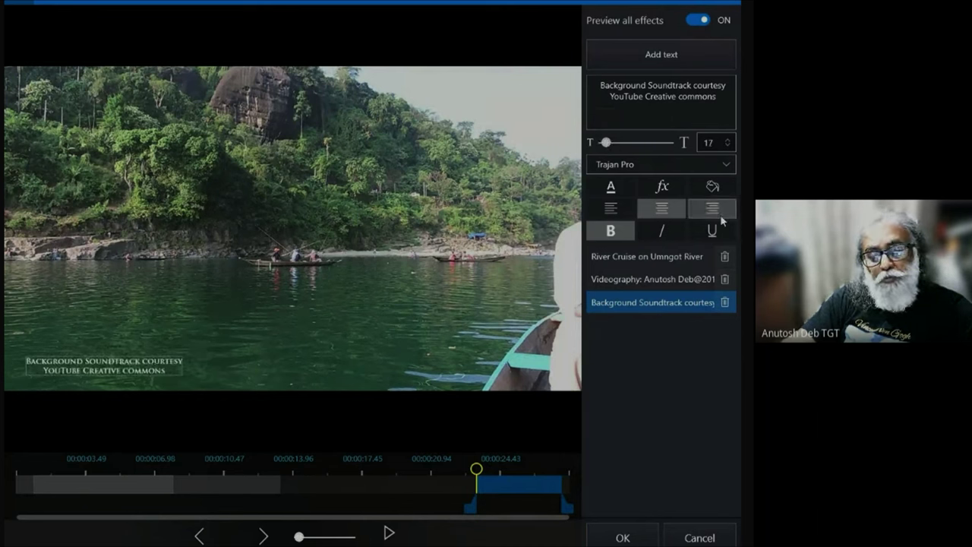
left_click(610, 190)
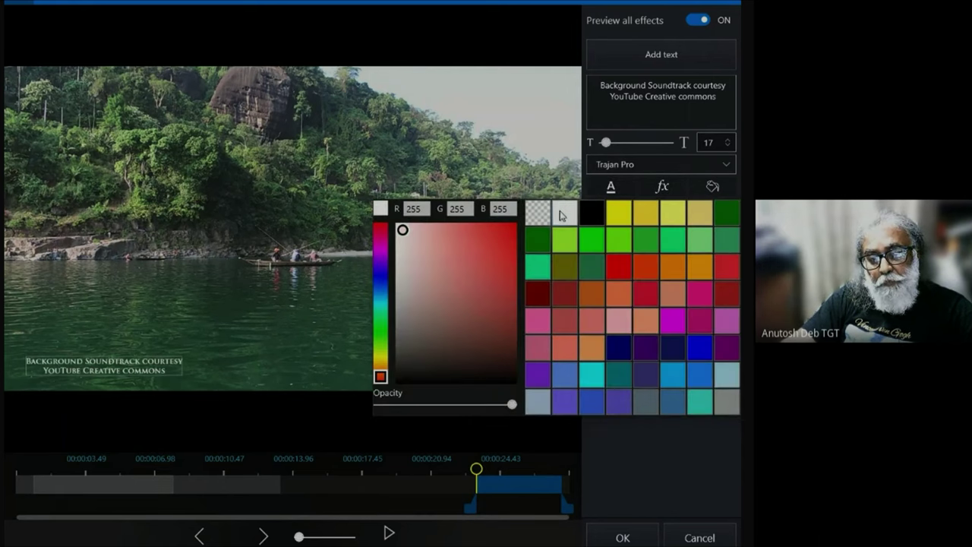
left_click(675, 478)
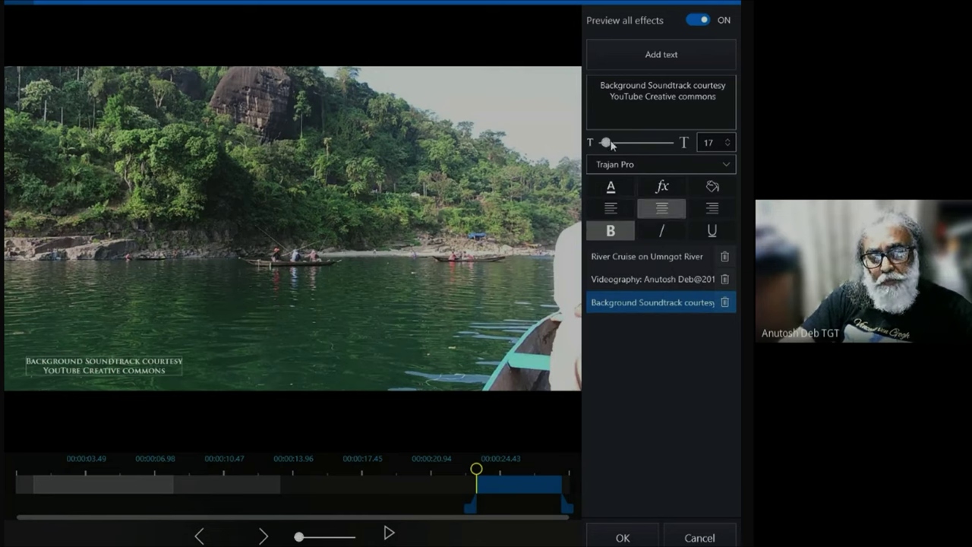
left_click_drag(611, 144, 605, 143)
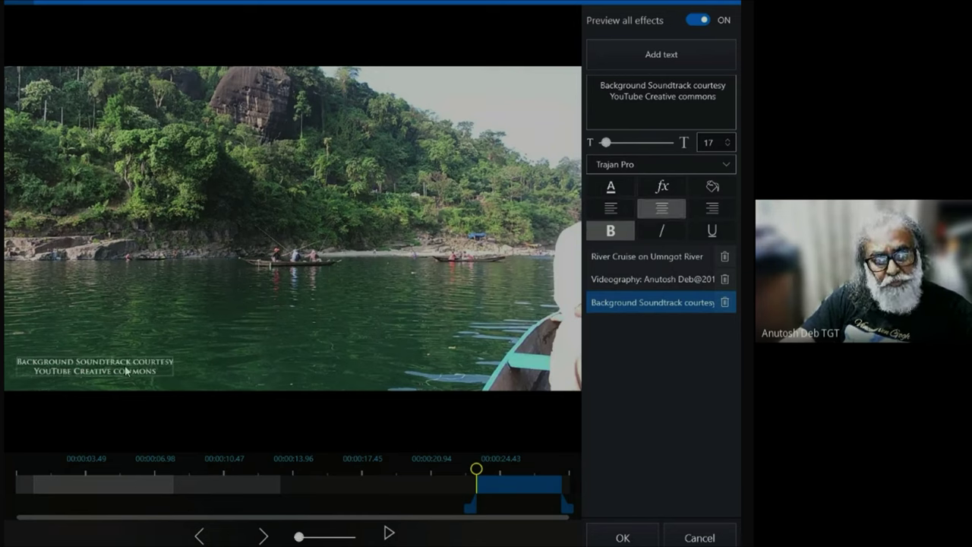
left_click(630, 540)
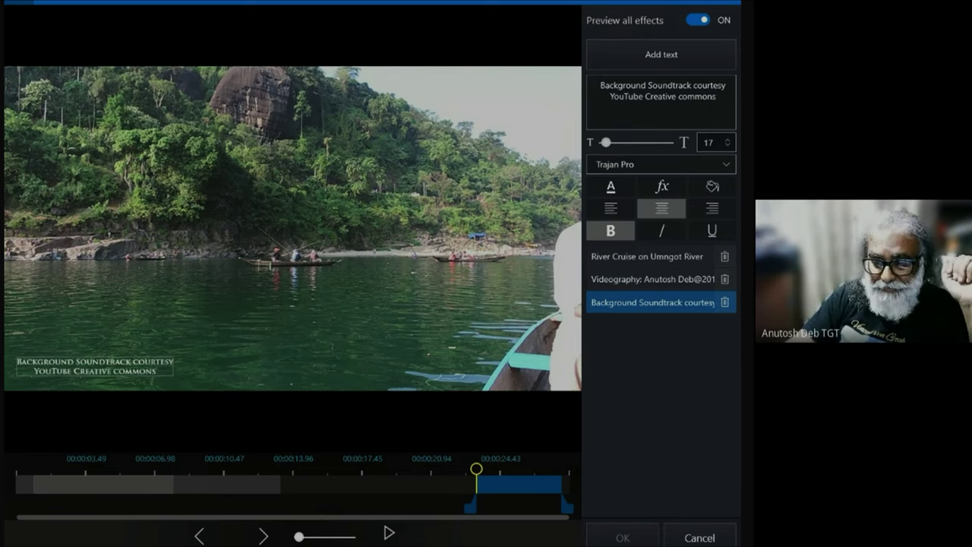
left_click(627, 539)
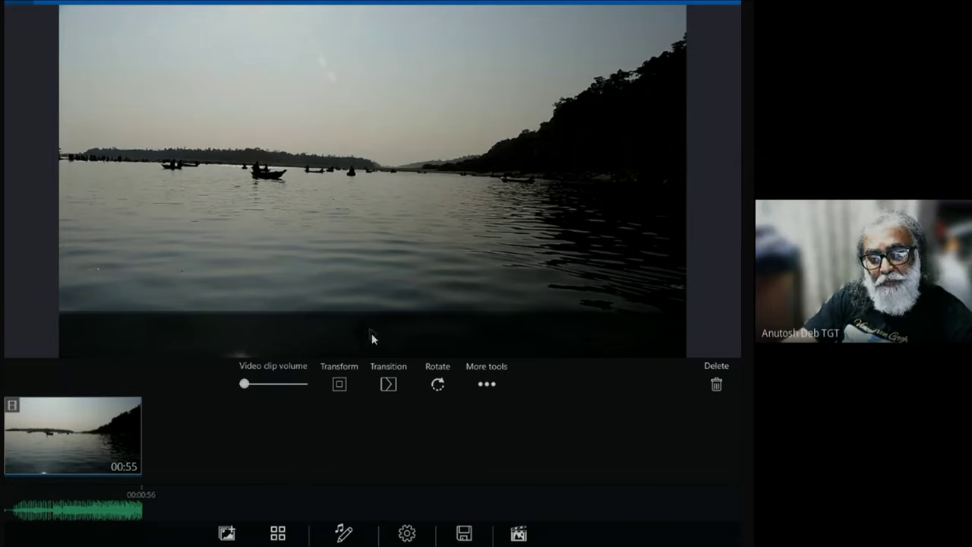
Step: Play back the titled video from the beginning in full screen
left_click(572, 327)
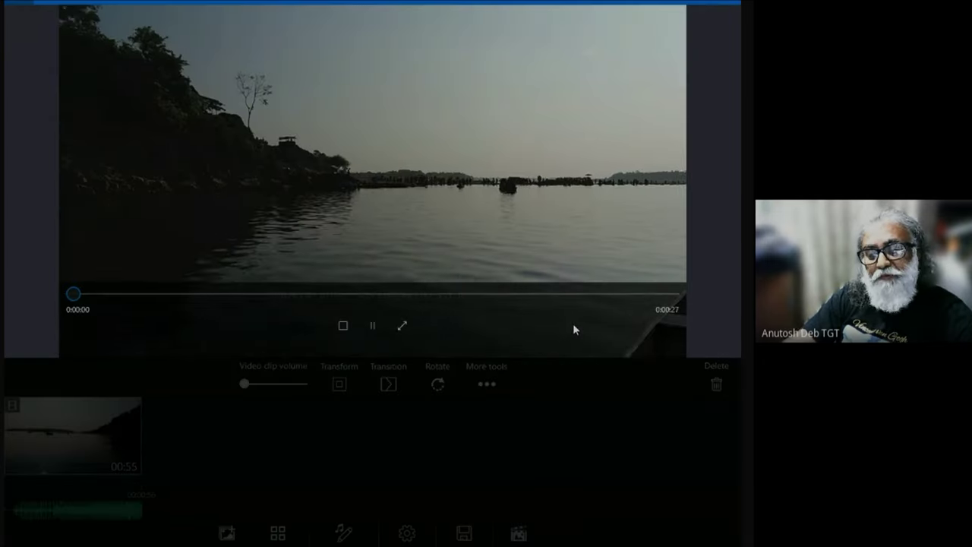
left_click(403, 326)
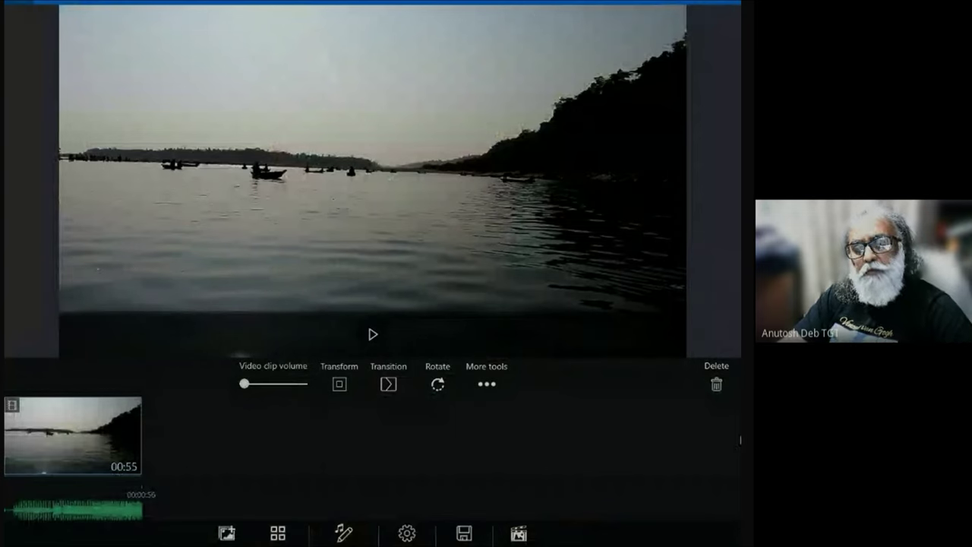
Step: Save the project under the name "Umngot river" and dismiss the save message
left_click(463, 535)
left_click(463, 472)
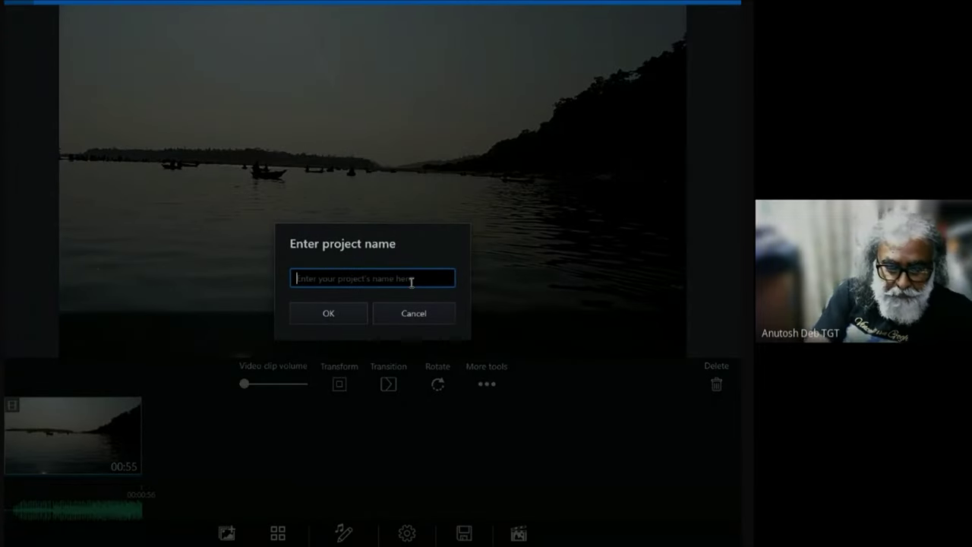
type("Umng")
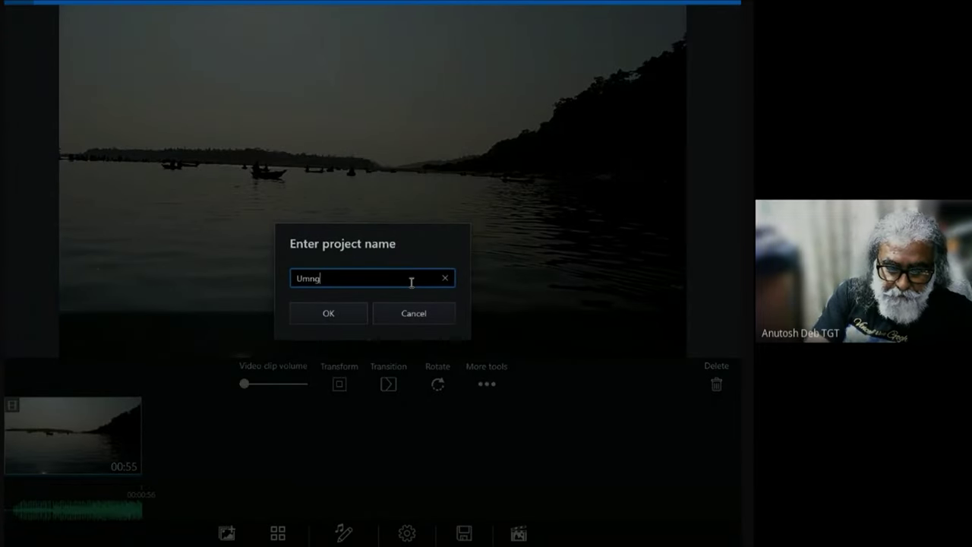
type("ot river")
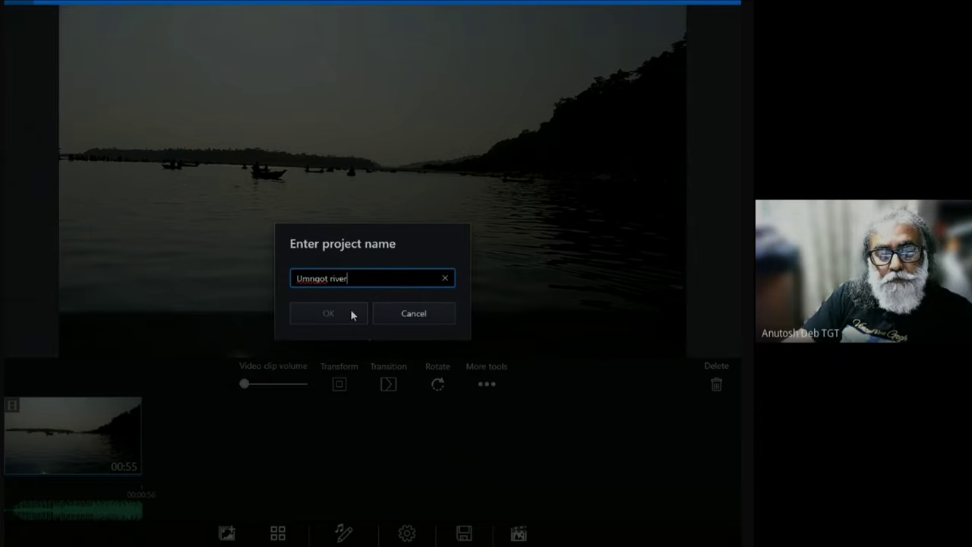
left_click(346, 307)
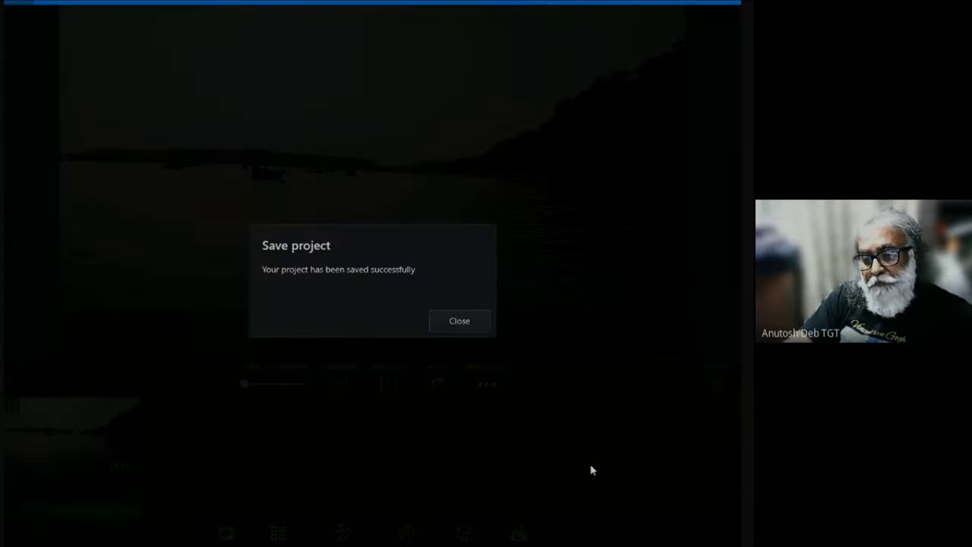
left_click(476, 318)
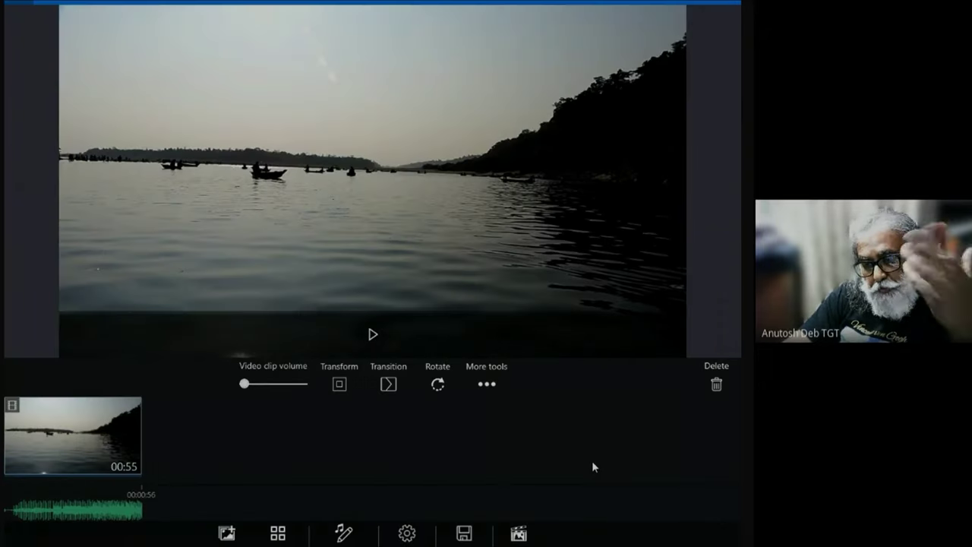
Step: Set the video export to 4K resolution with a custom bitrate of 22.0 Mb/s and accept the encoding options
left_click(517, 535)
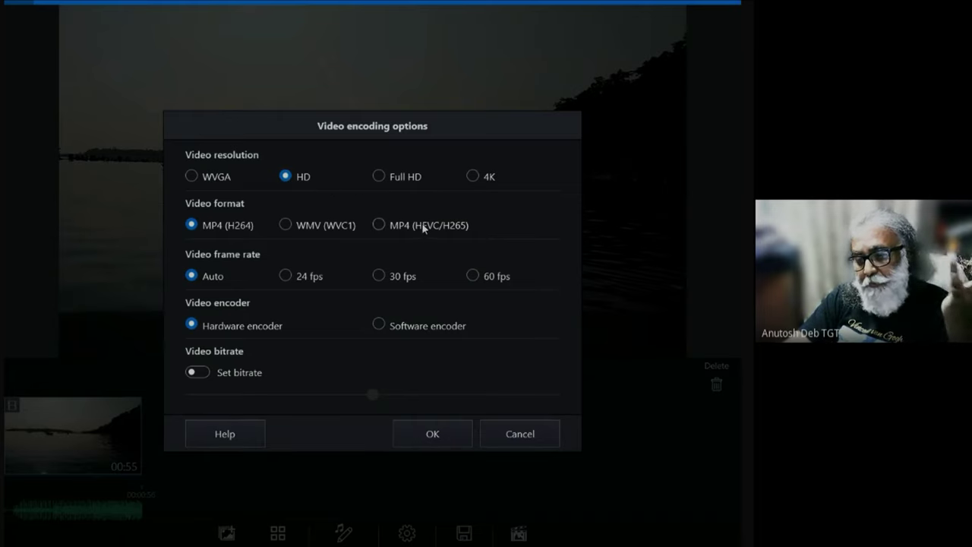
left_click(472, 176)
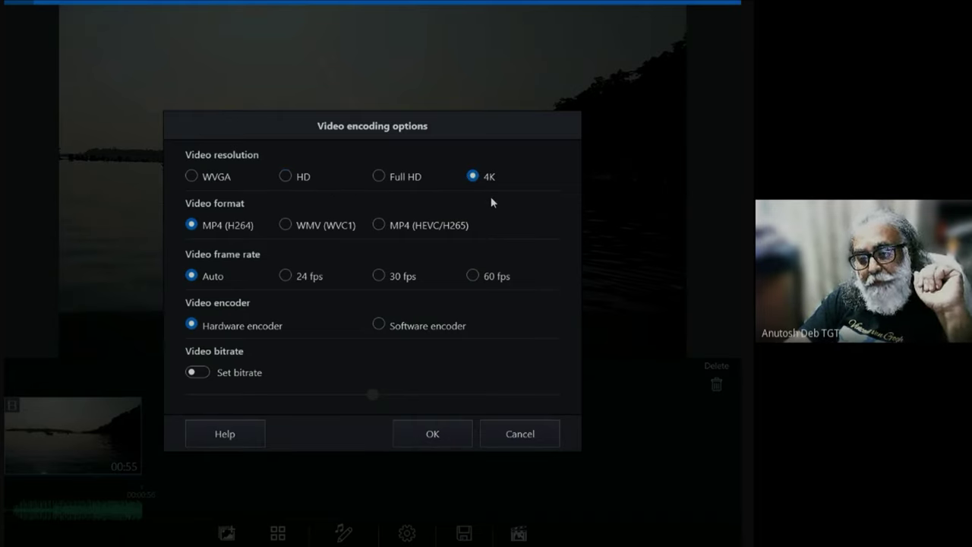
left_click(195, 373)
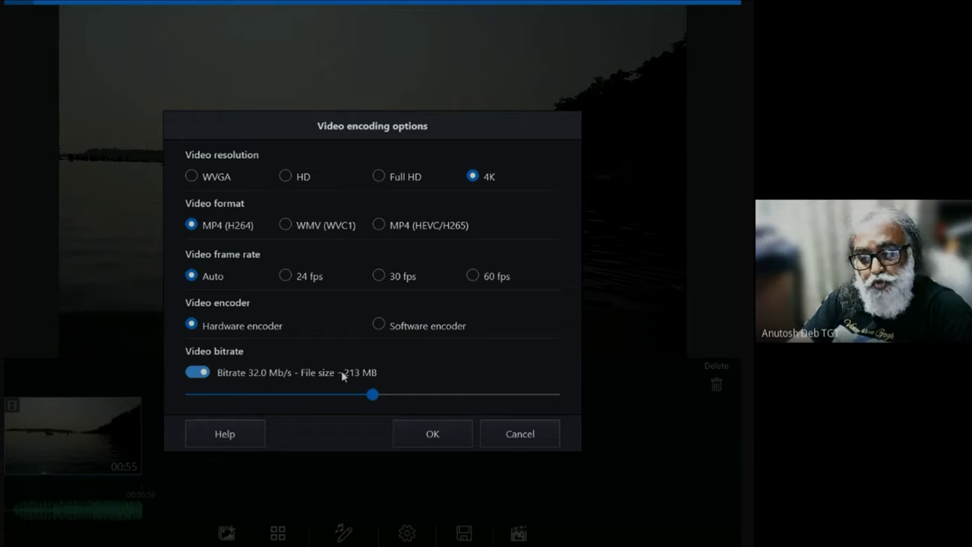
left_click_drag(372, 395, 270, 395)
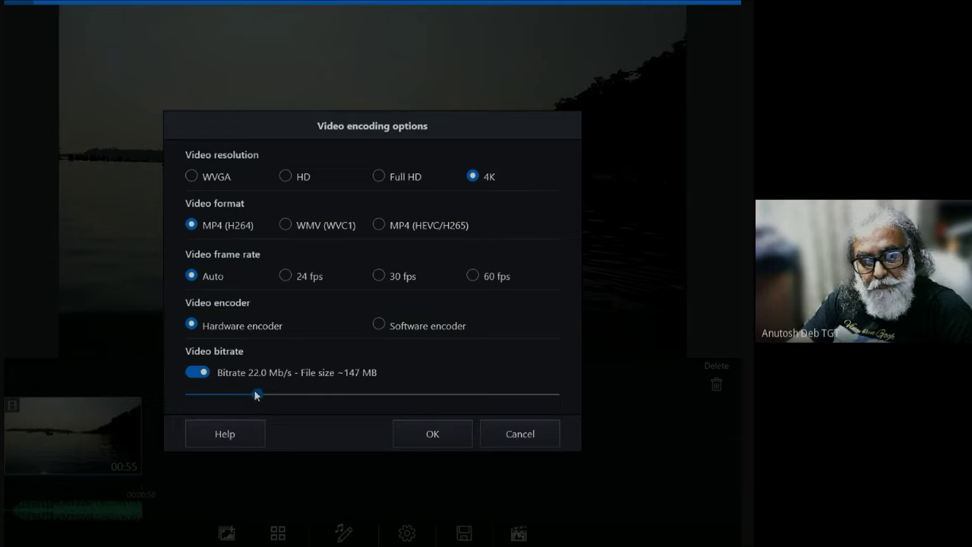
left_click(449, 430)
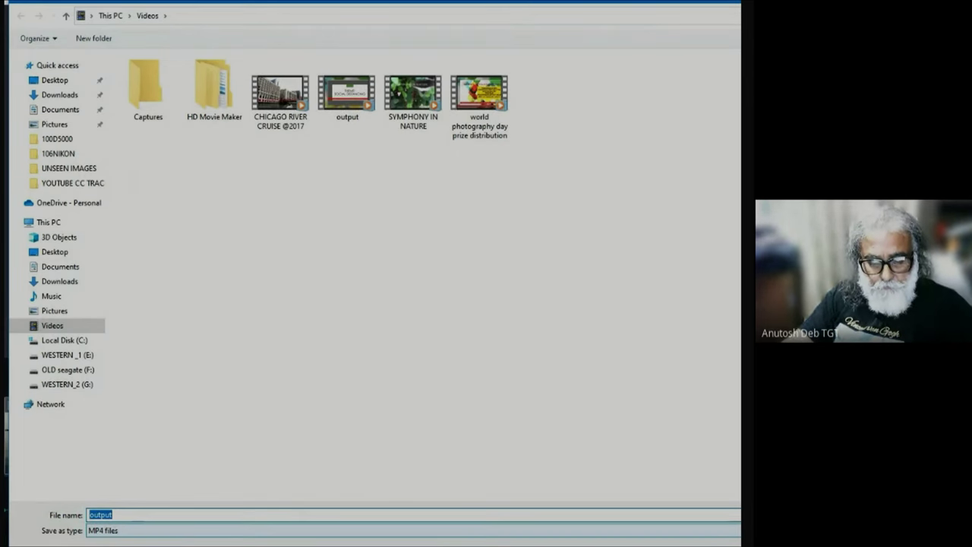
Step: Export the video as an MP4 file named "River Cruise on Umngot" in the Videos folder
type("River Cruise on")
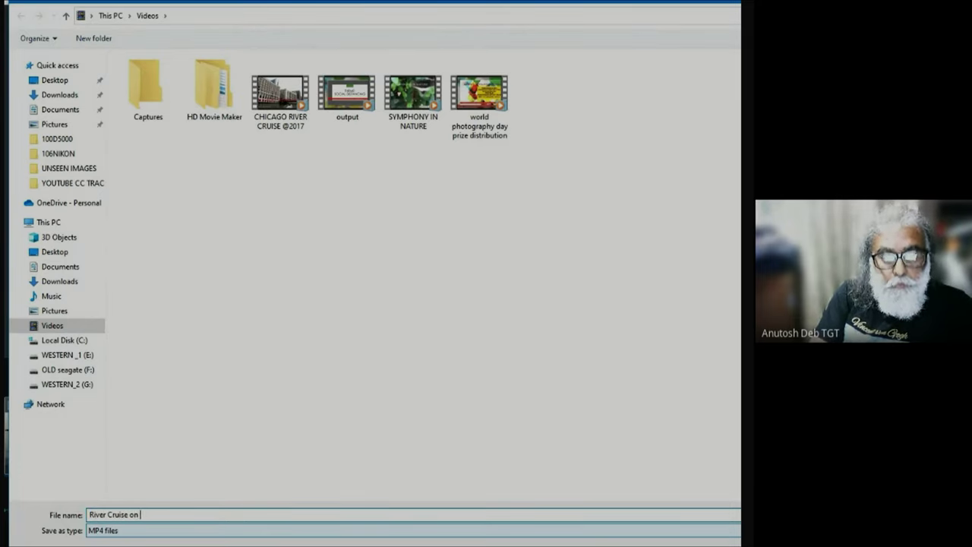
type("Umngot")
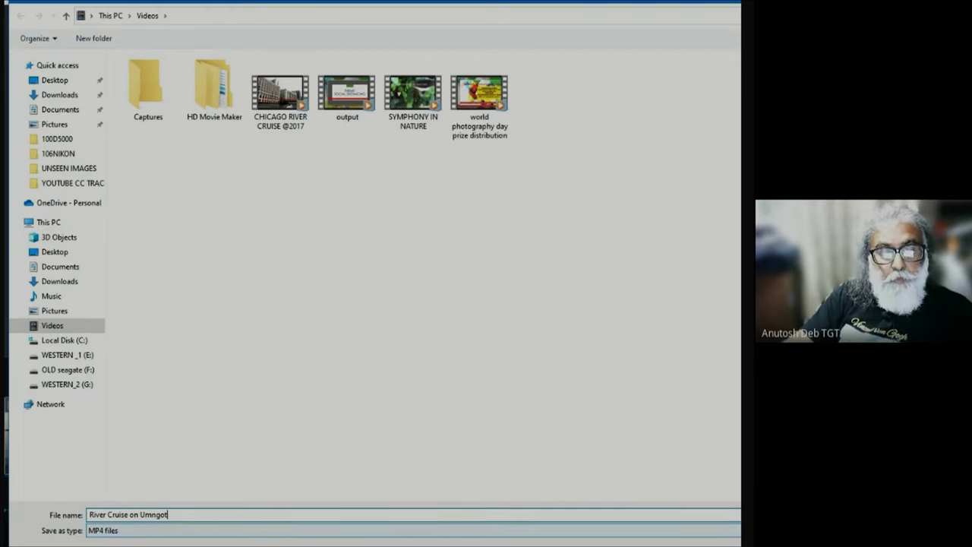
key("Return")
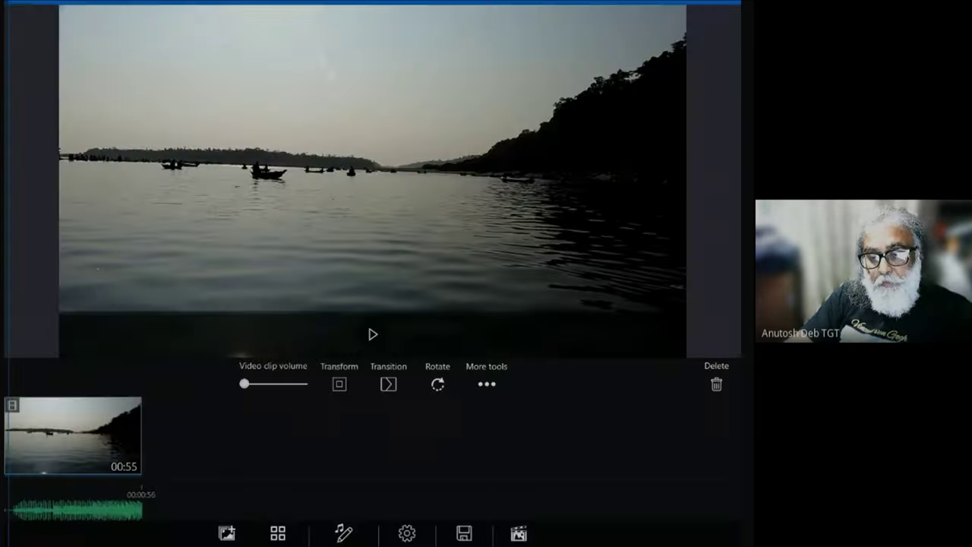